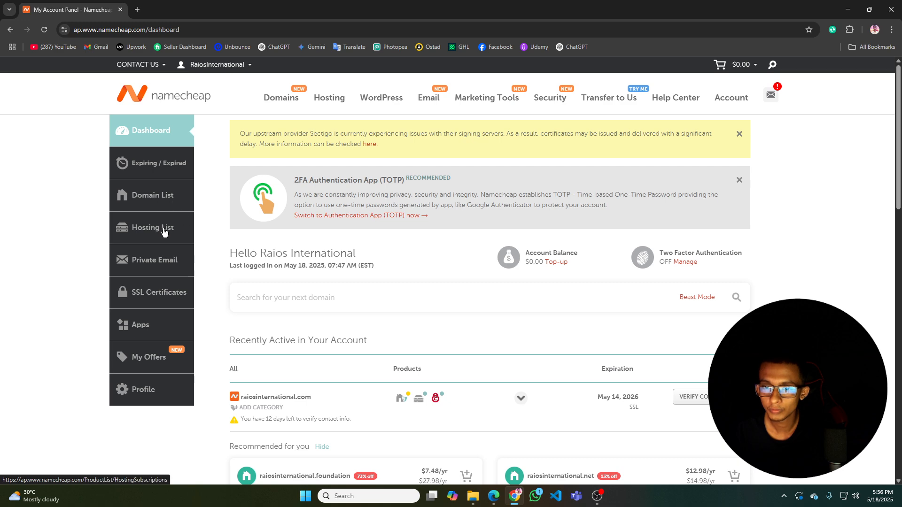
- Show the Hosting List with the Stellar Plus plan for raiosinternational.com
left_click(171, 233)
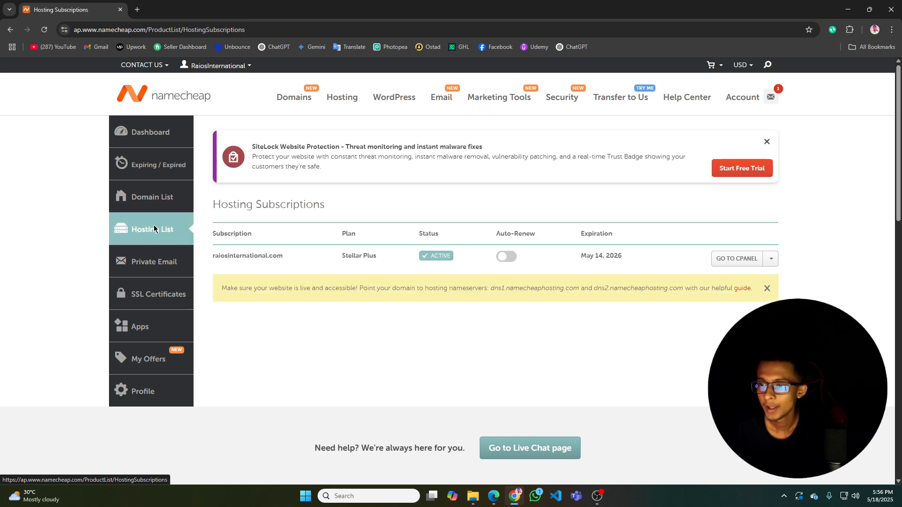
- Enter cPanel for raiosinternational.com and launch WordPress Manager by Softaculous from the Software section
left_click(737, 260)
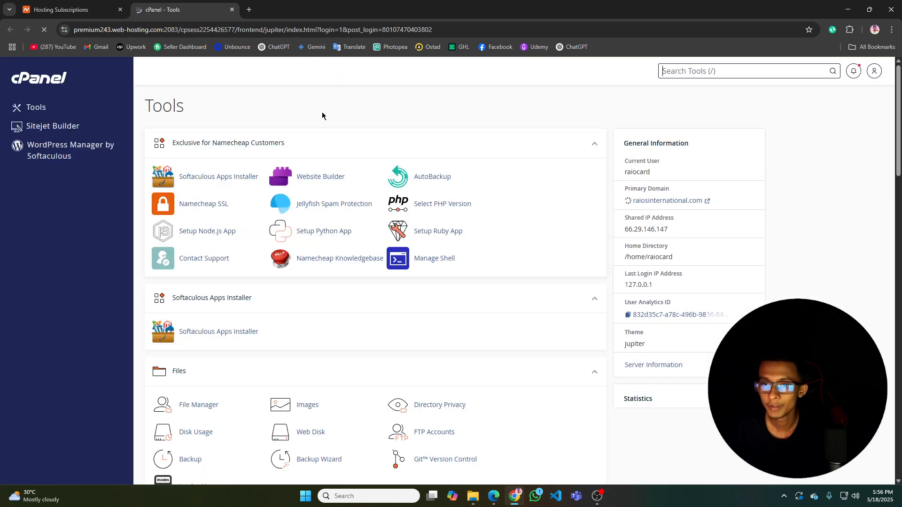
scroll(315, 115, "down", 2)
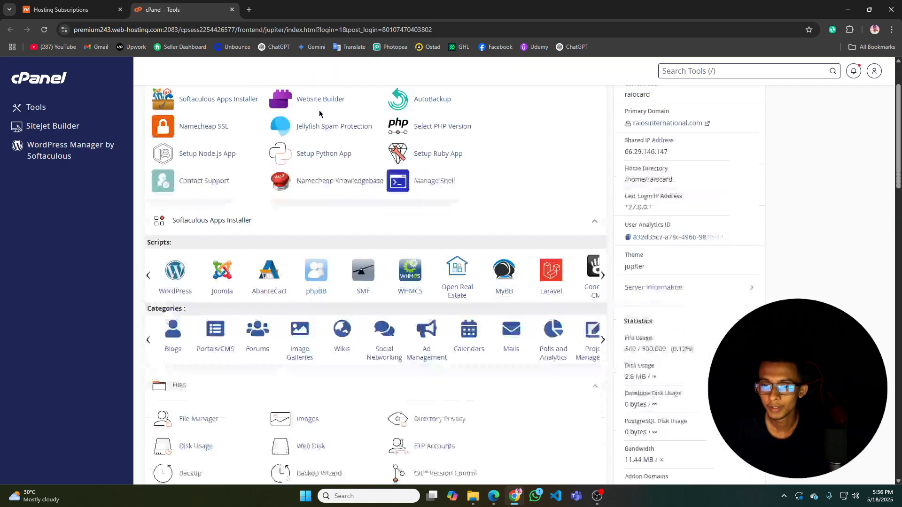
scroll(171, 130, "up", 2)
scroll(184, 164, "down", 2)
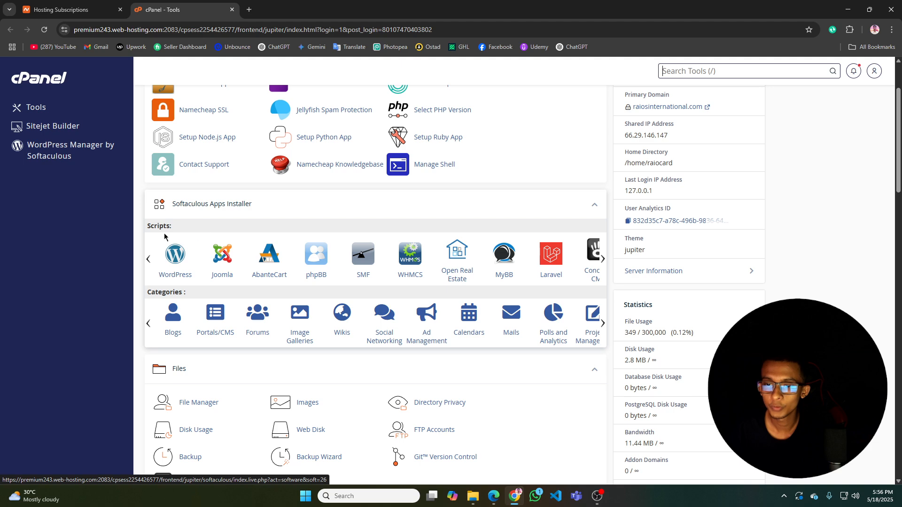
scroll(425, 191, "down", 9)
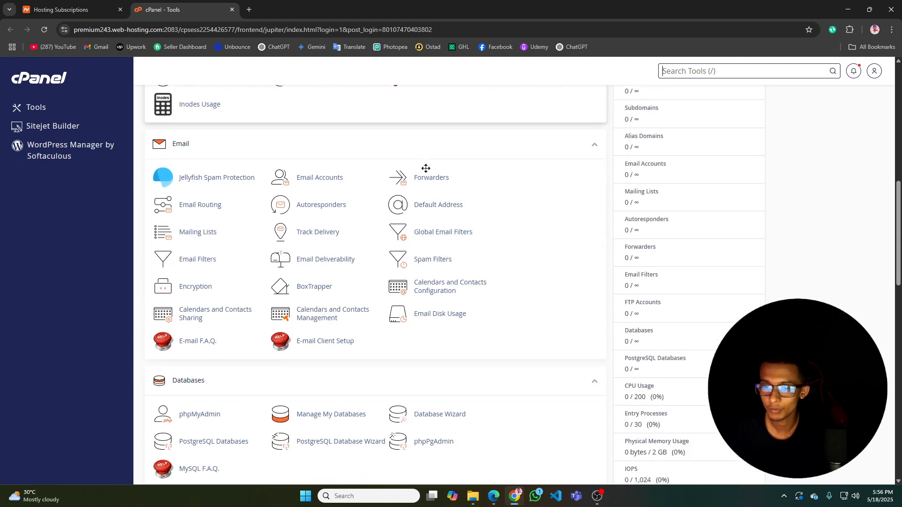
scroll(426, 168, "down", 15)
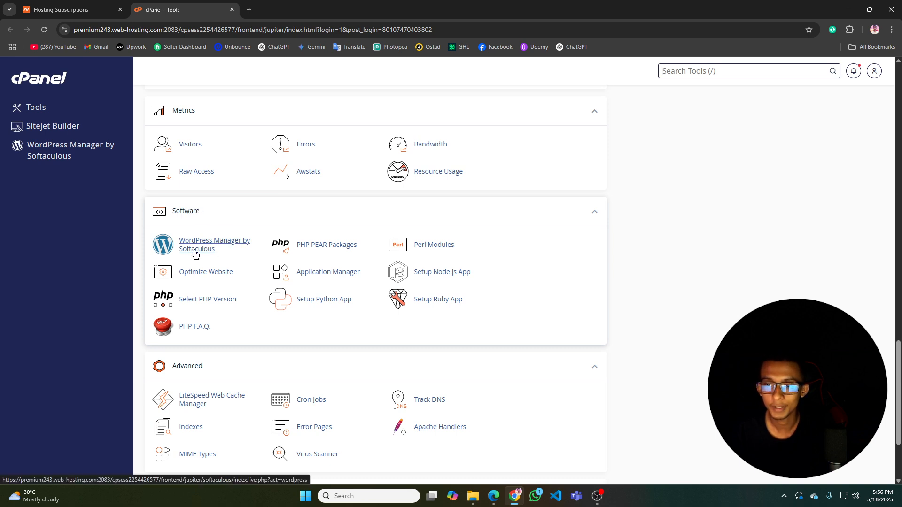
left_click(211, 245)
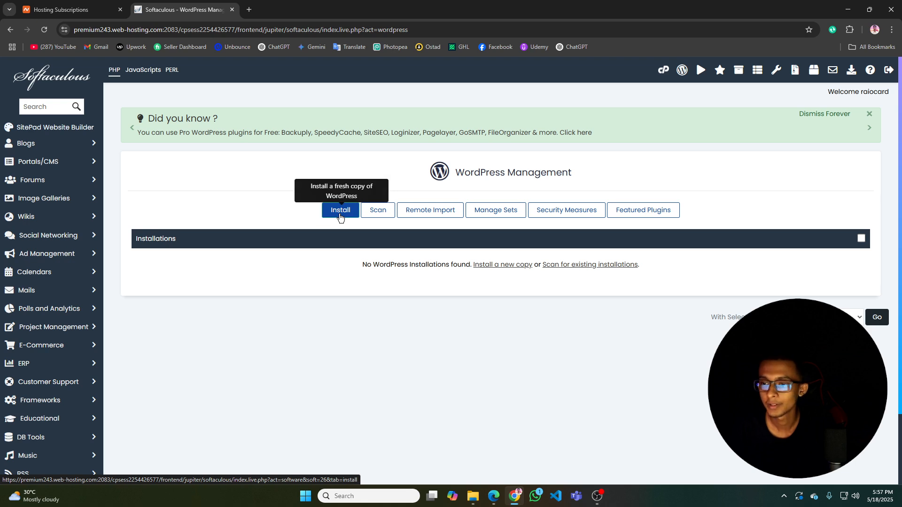
left_click(341, 218)
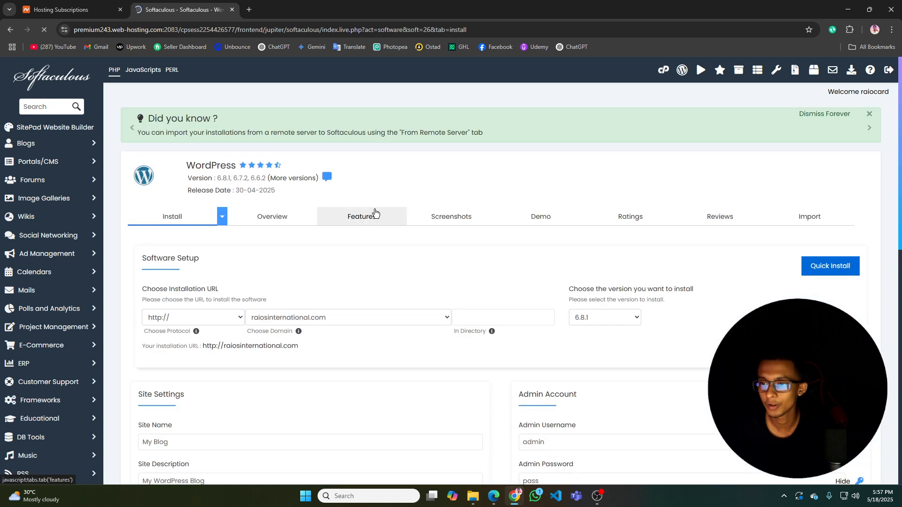
scroll(441, 176, "down", 2)
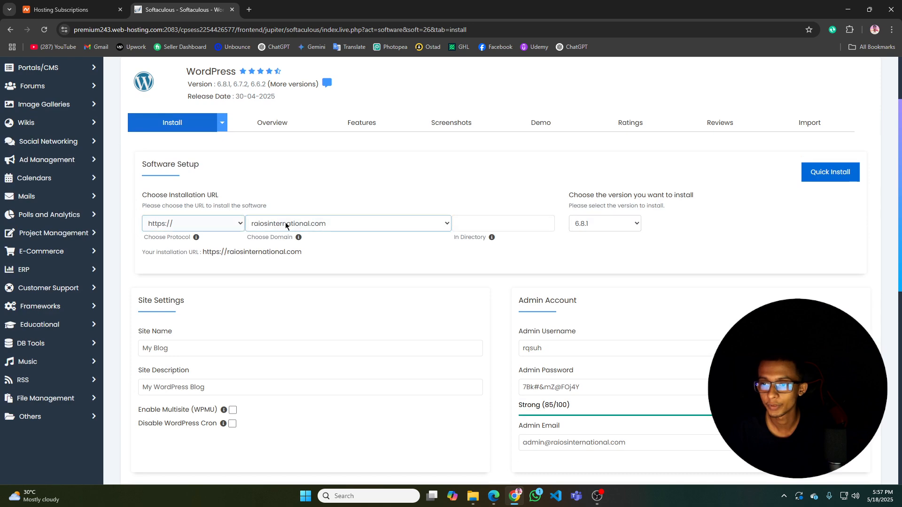
scroll(415, 177, "up", 2)
scroll(415, 176, "down", 2)
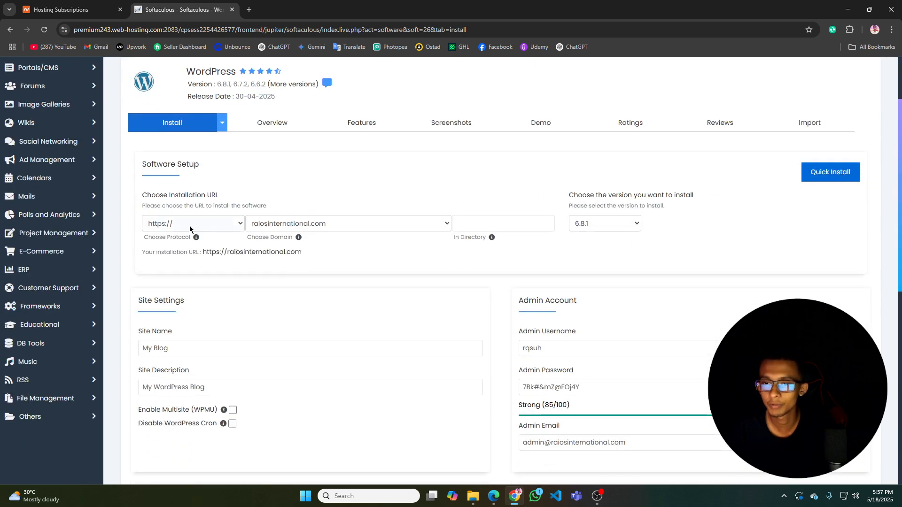
left_click(214, 225)
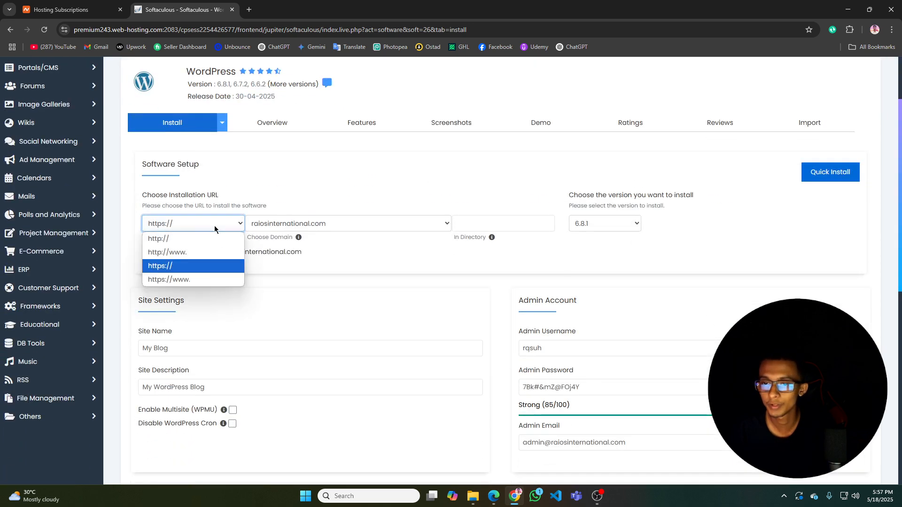
left_click(179, 269)
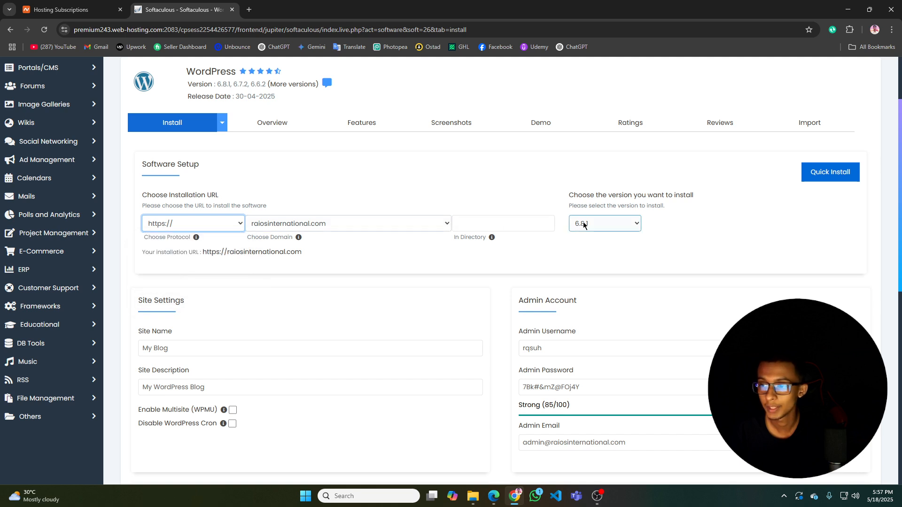
- Leave the install directory empty and keep WordPress version 6.8.1
left_click(507, 219)
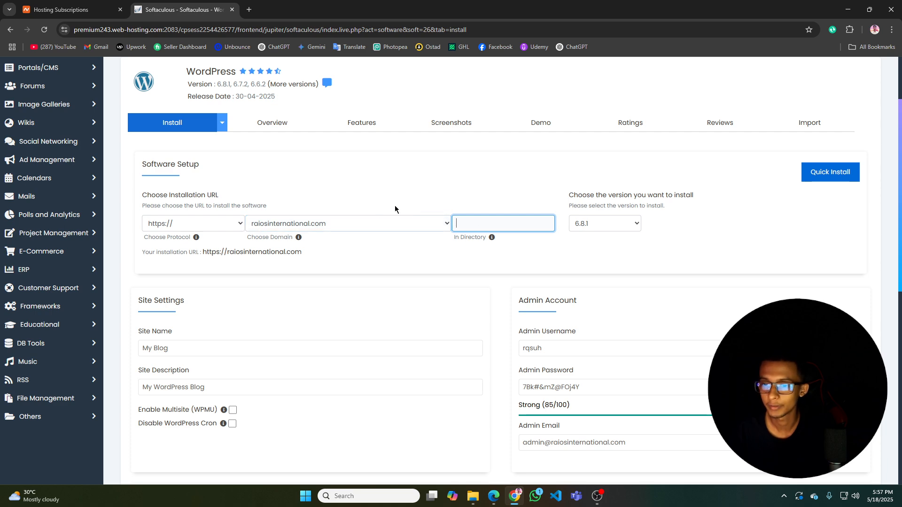
left_click(599, 223)
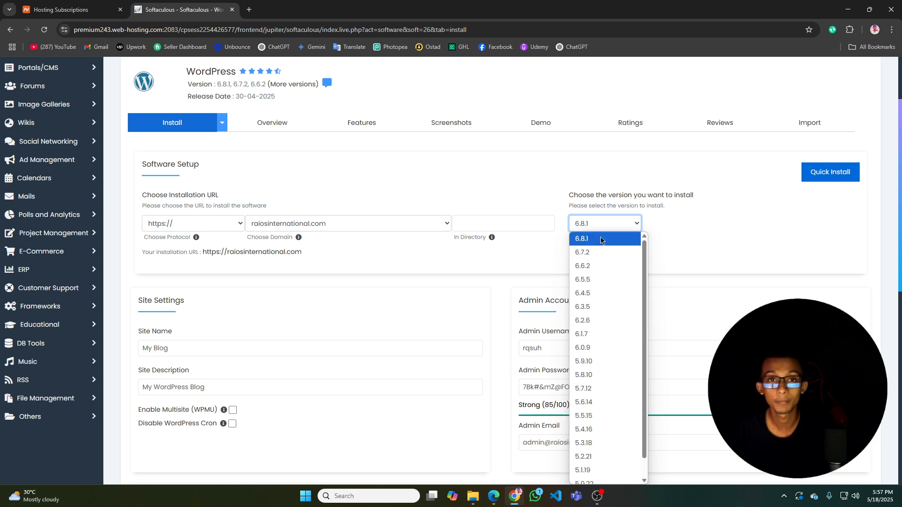
left_click(599, 239)
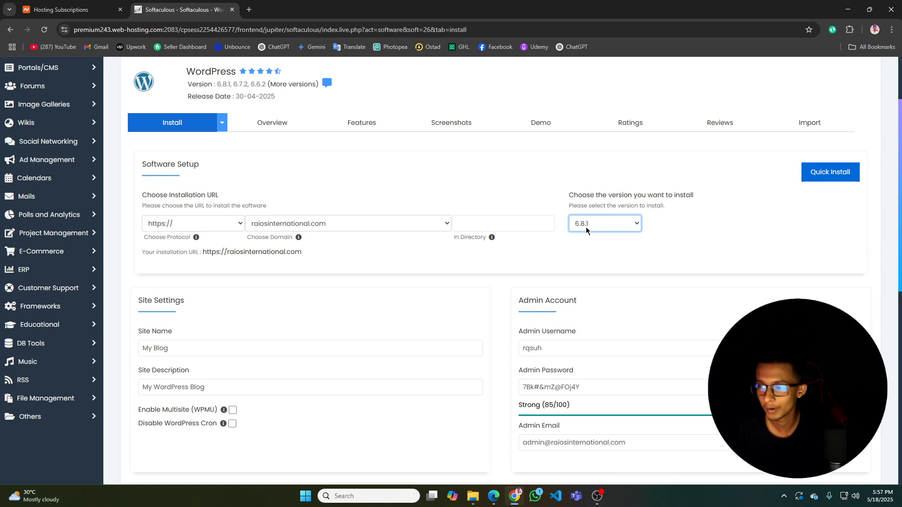
- Replace the default site description 'My WordPress Blog' with 'E-Commerce'
scroll(486, 188, "down", 2)
left_click(207, 249)
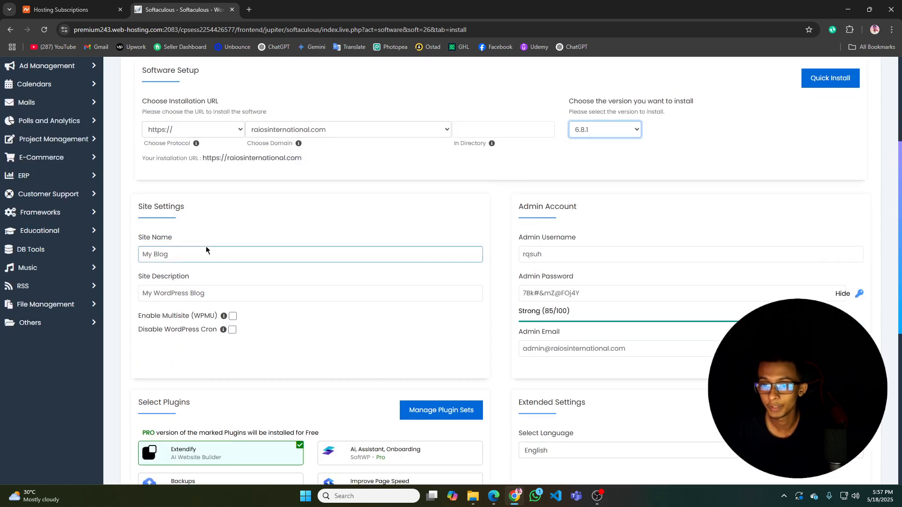
triple_click(200, 252)
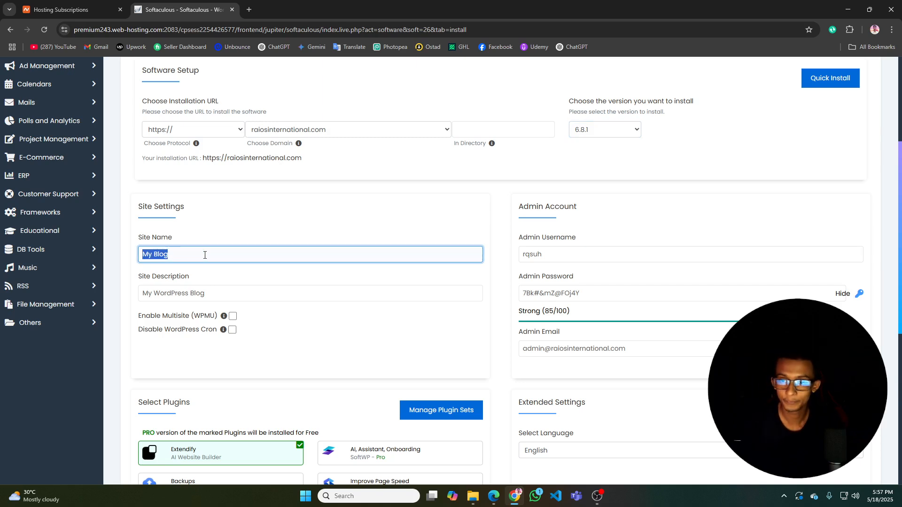
type("R")
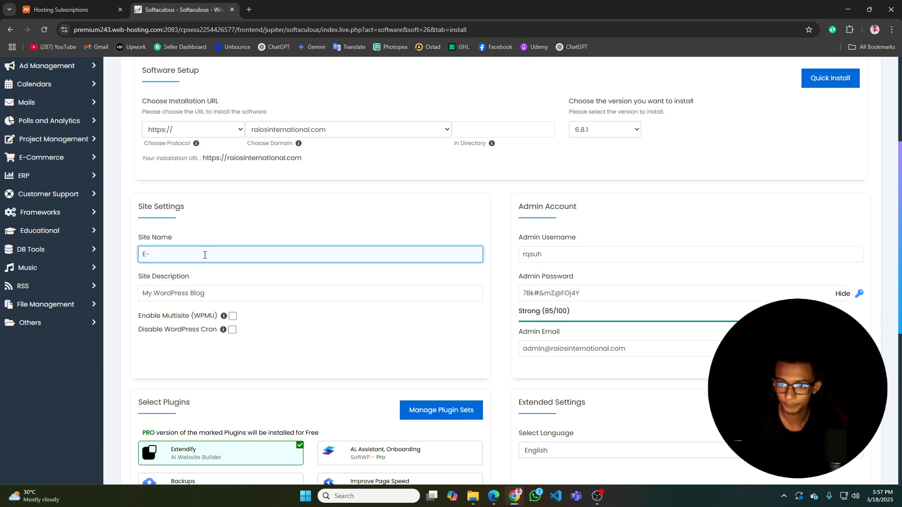
type("E-Commerce")
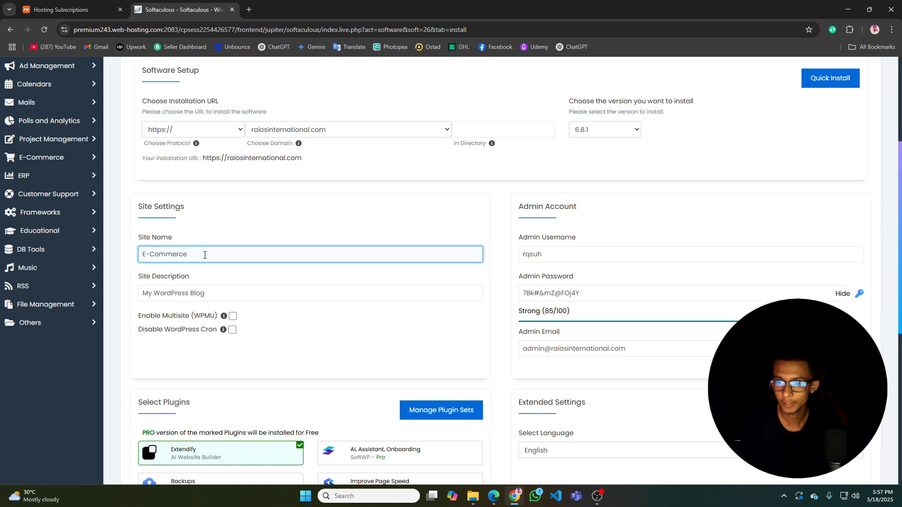
left_click(209, 294)
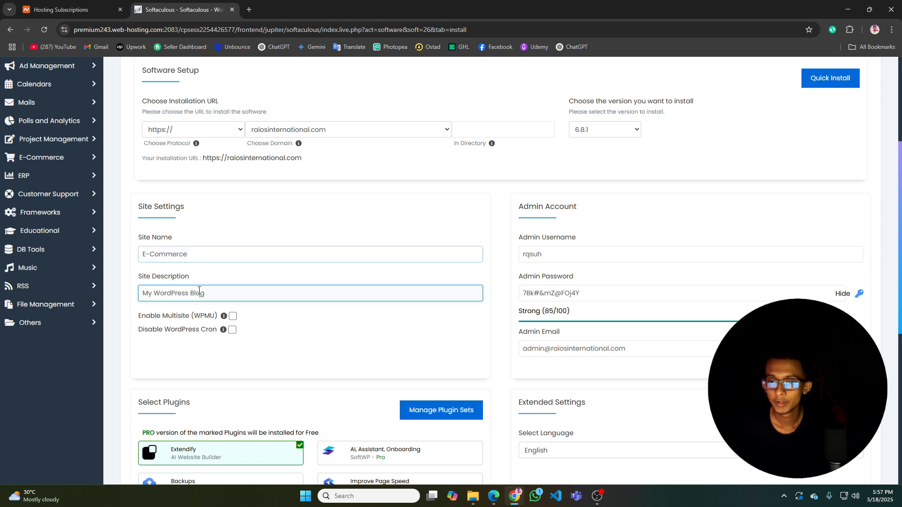
left_click_drag(209, 293, 55, 292)
key("BackSpace")
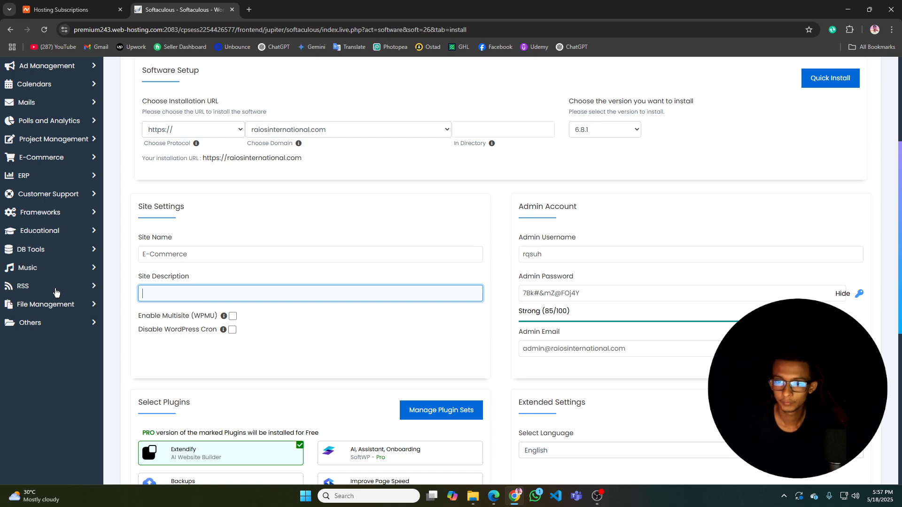
scroll(282, 221, "up", 2)
scroll(255, 217, "down", 1)
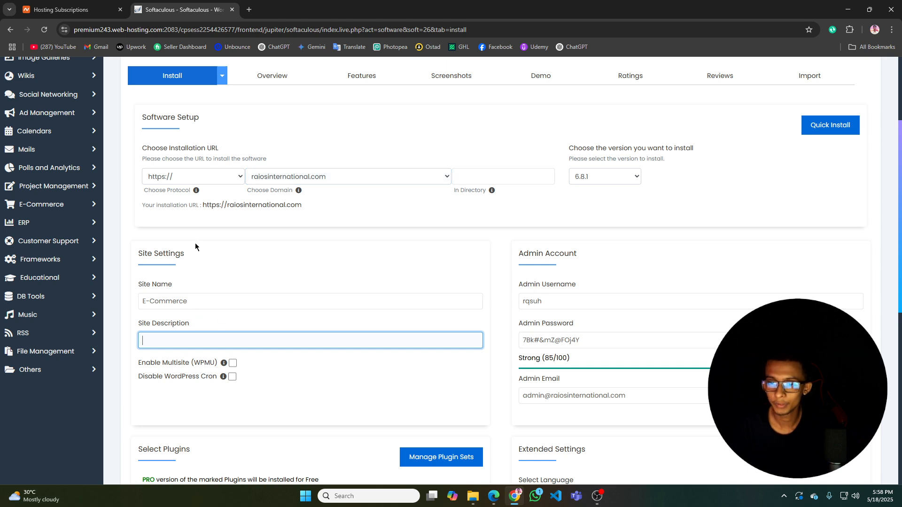
left_click(198, 302)
left_click_drag(214, 301, 27, 314)
key("ctrl+c")
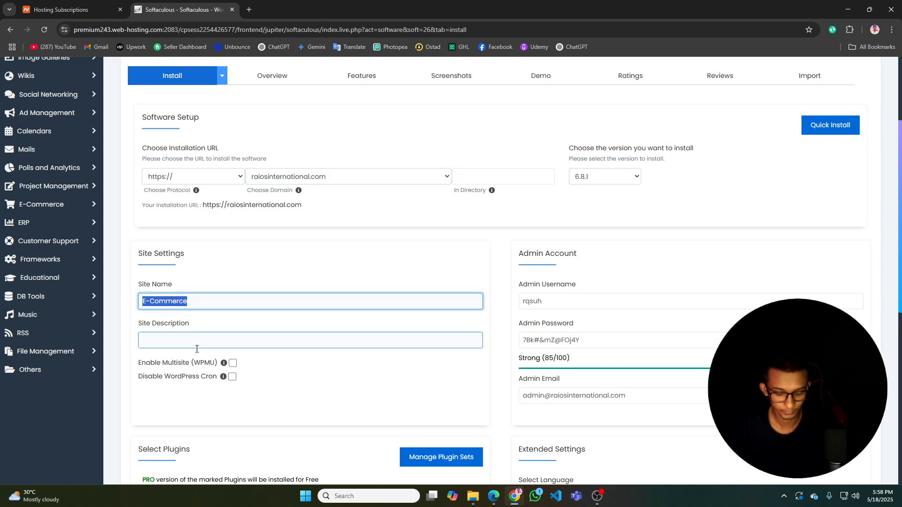
left_click(167, 337)
key("ctrl+v")
- Change the site name to 'RAIOS - international'
left_click(211, 306)
key("ctrl+a")
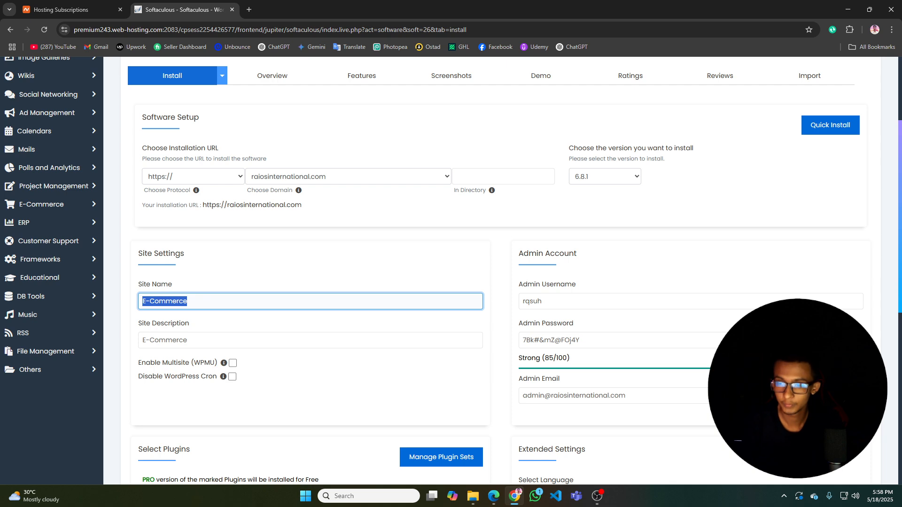
type("R")
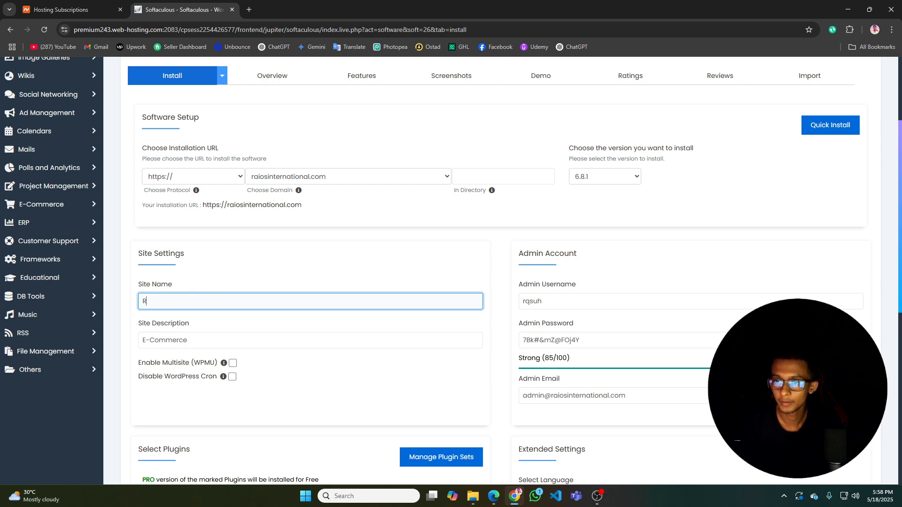
type("AIOS")
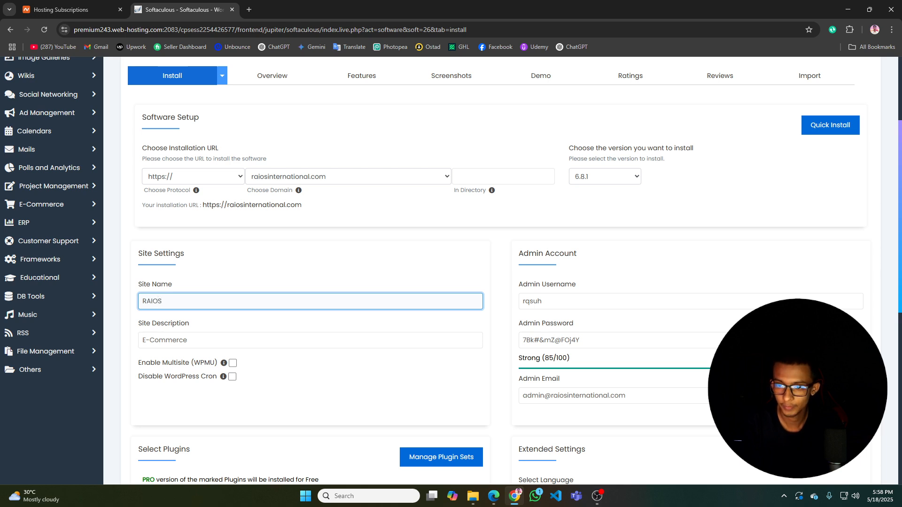
type(" - inter")
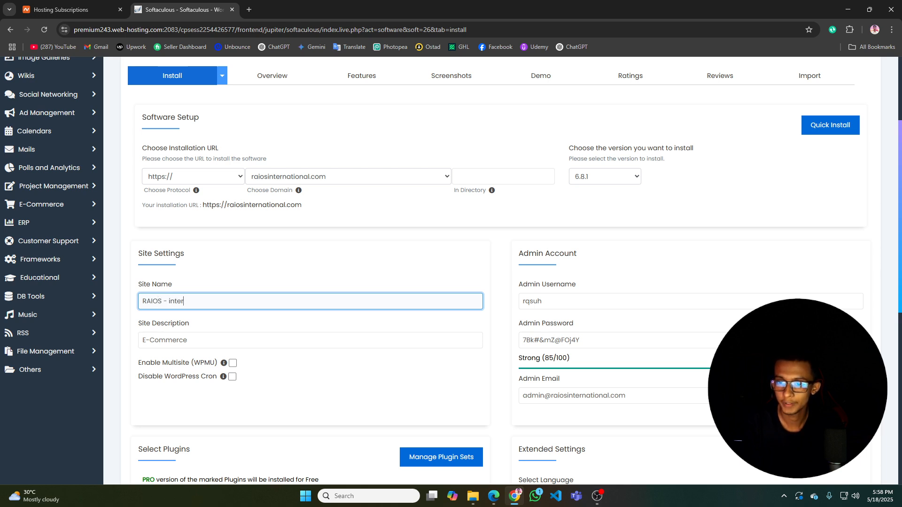
type("national")
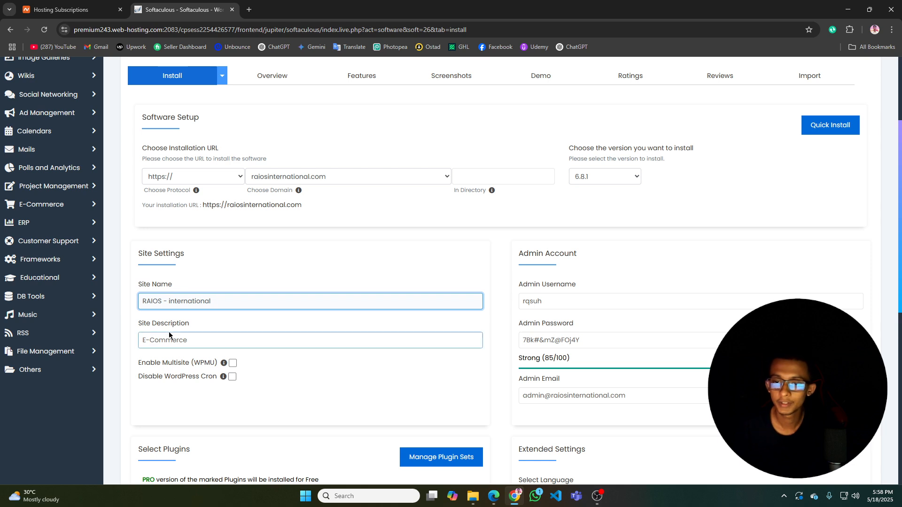
left_click(226, 341)
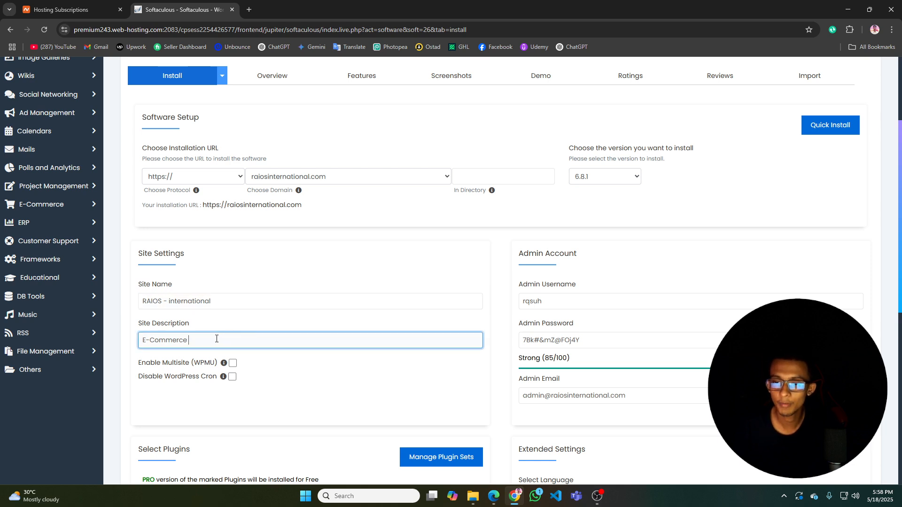
scroll(419, 241, "down", 2)
left_click(371, 258)
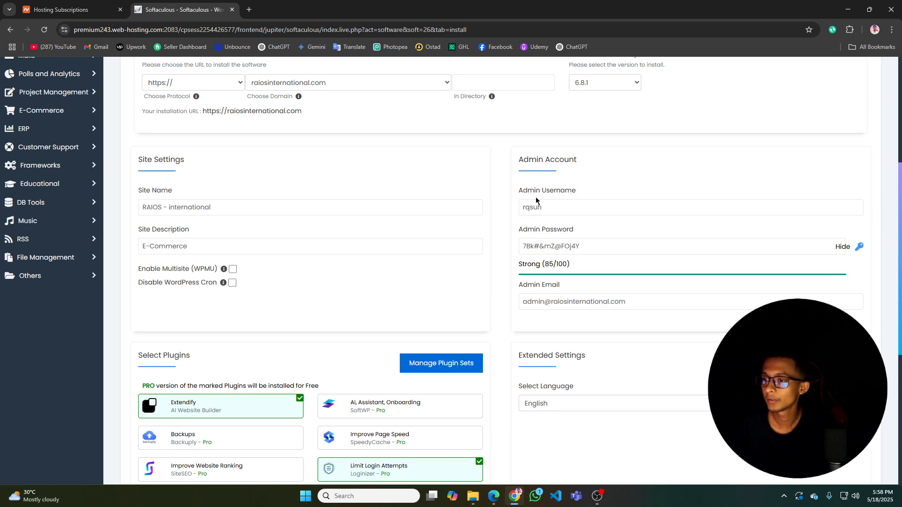
- Overwrite the generated admin username and enter a new admin password rated Strong (69/100)
double_click(559, 205)
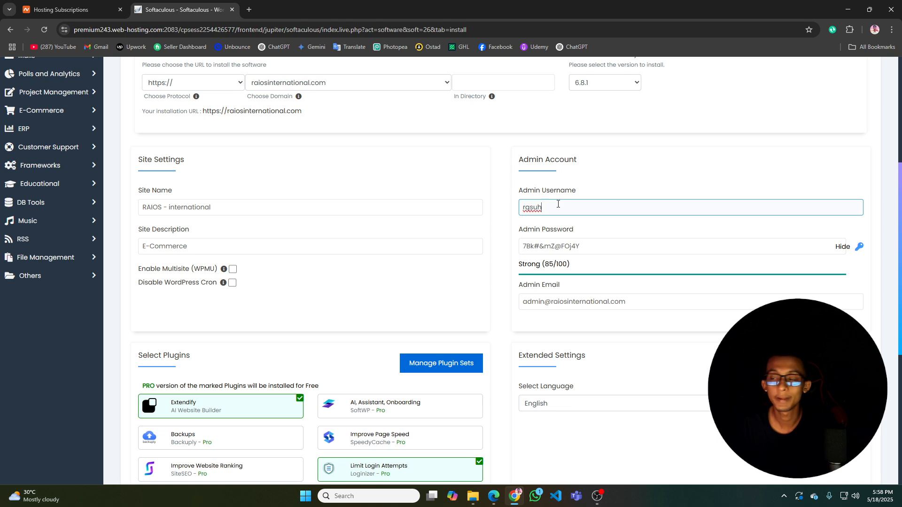
type("admin")
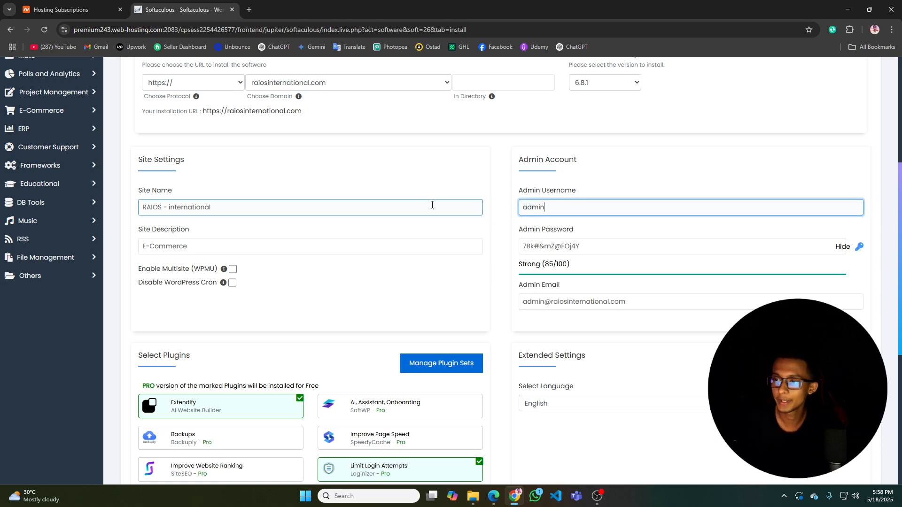
left_click(636, 249)
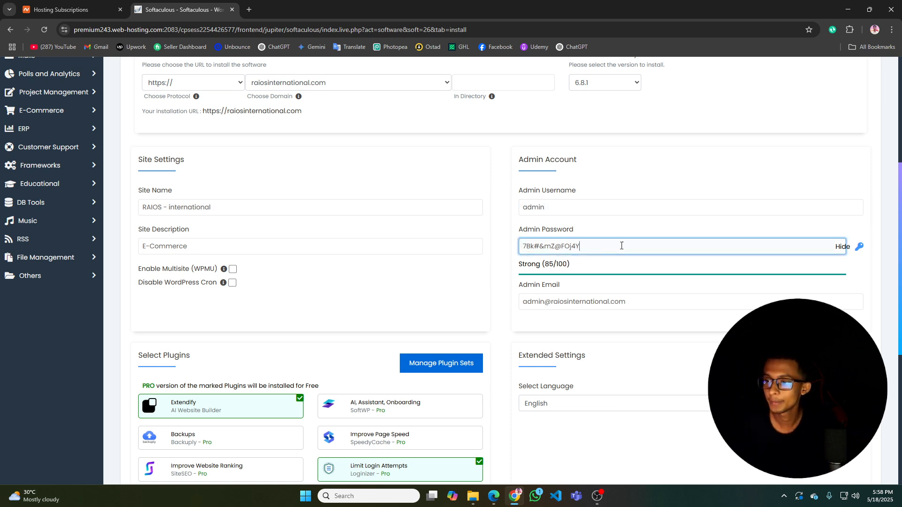
key("ctrl+a")
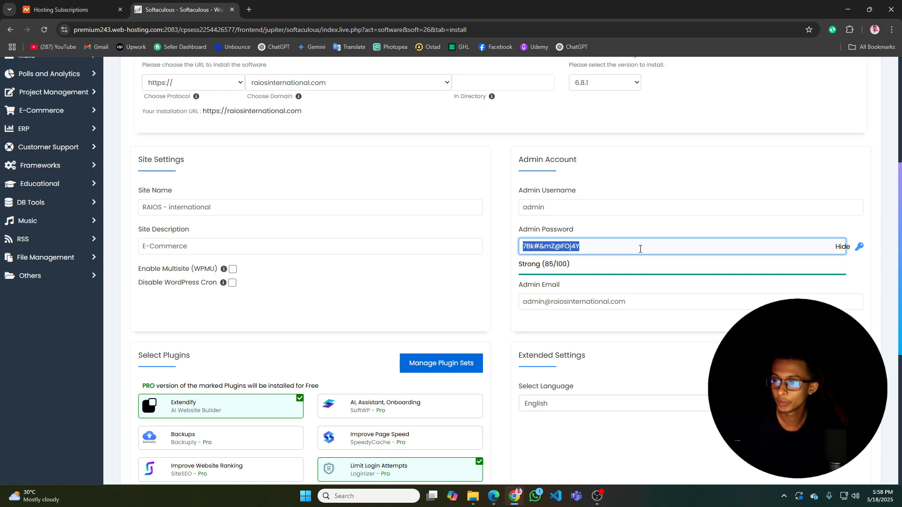
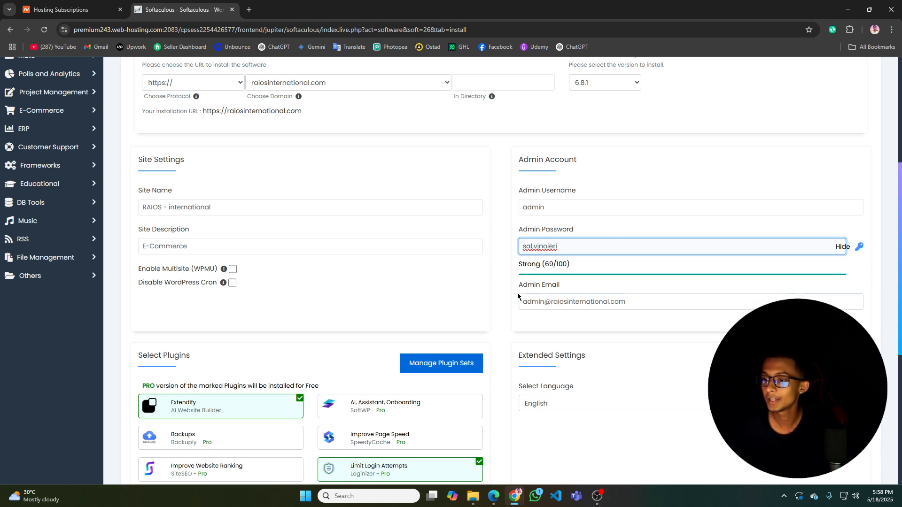
left_click(631, 301)
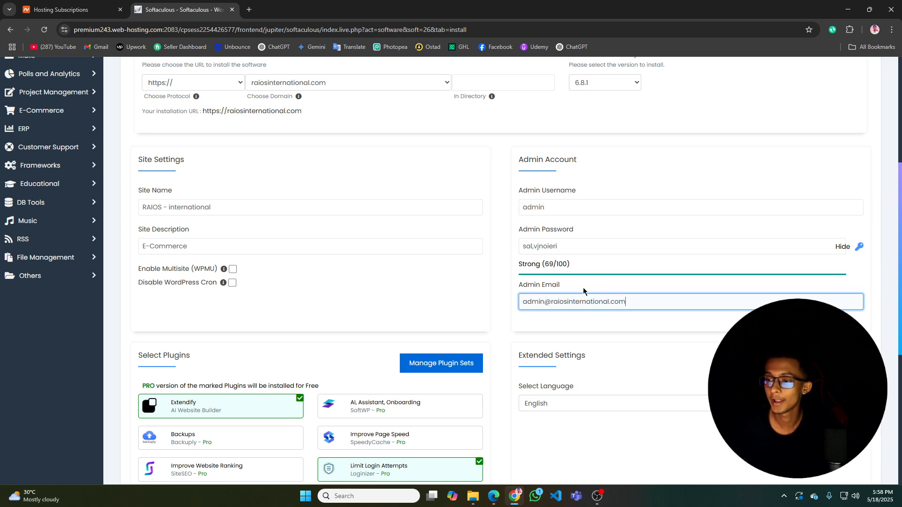
left_click_drag(647, 306, 456, 307)
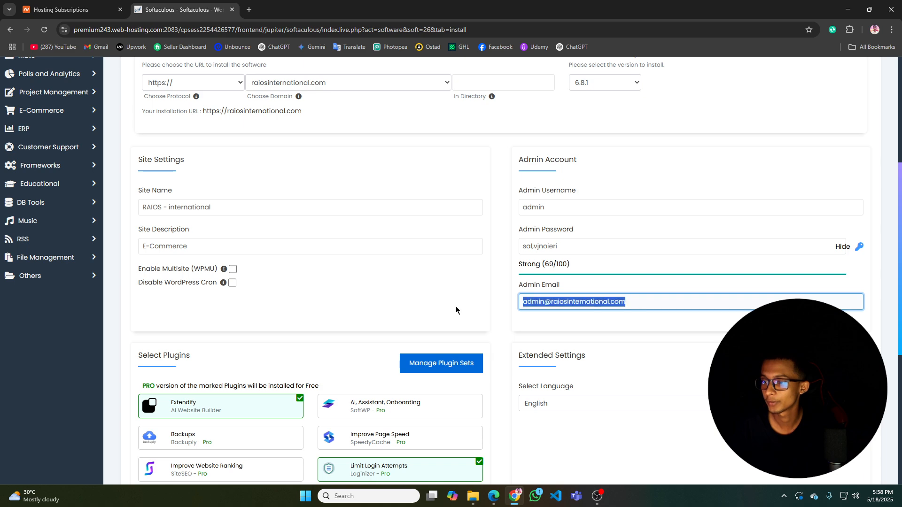
- Untick the Extendify and Limit Login Attempts cards under Select Plugins
scroll(646, 232, "down", 3)
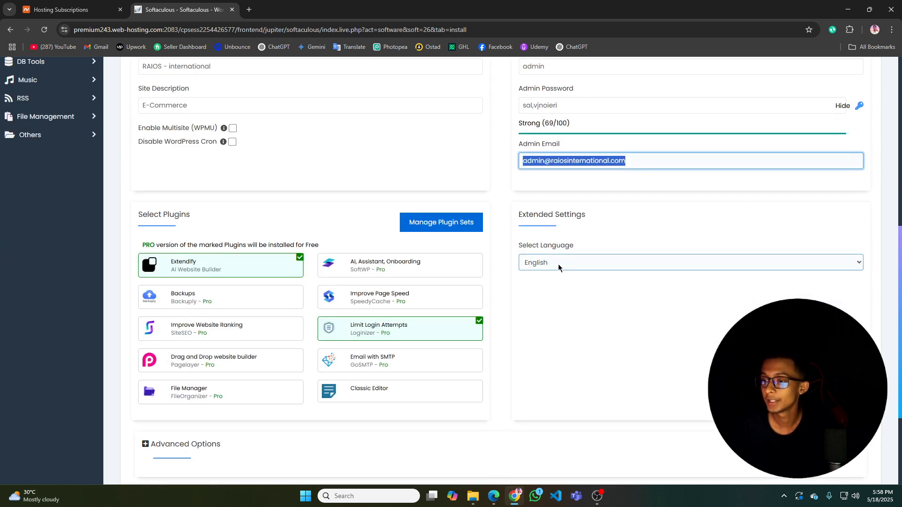
scroll(594, 254, "down", 1)
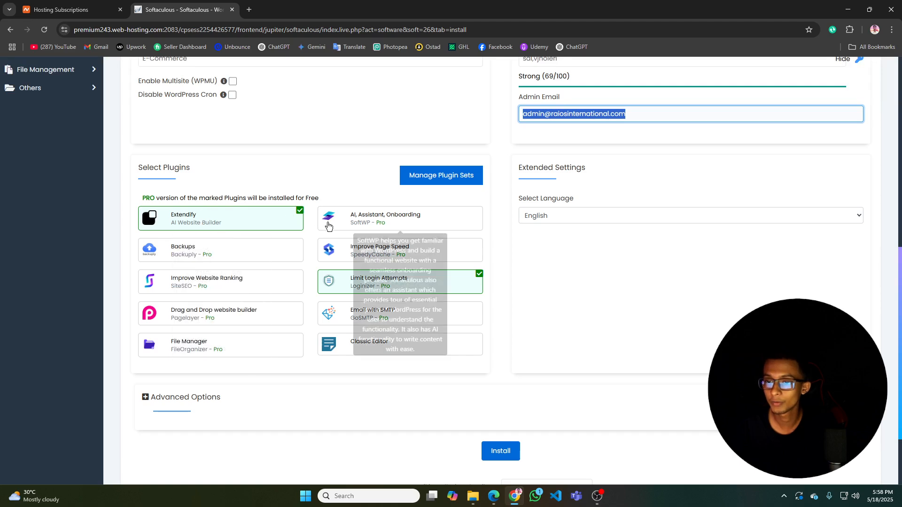
left_click(300, 210)
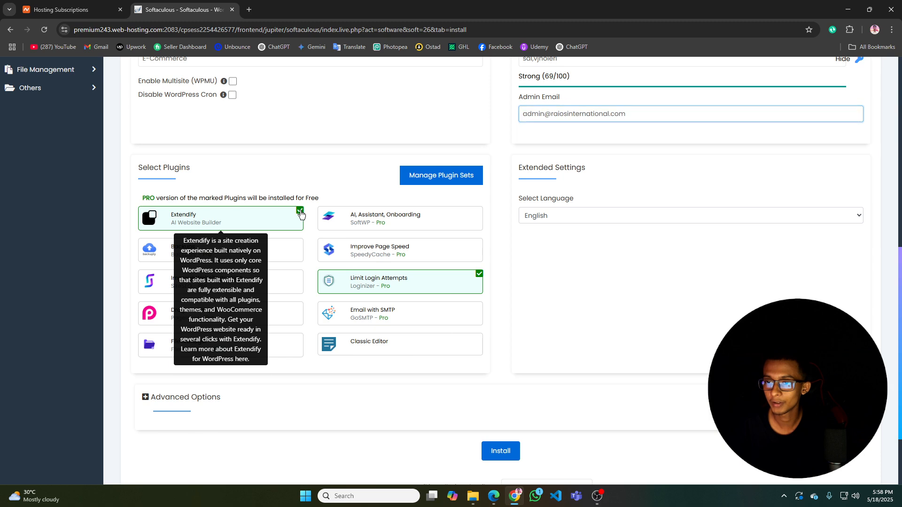
left_click(479, 275)
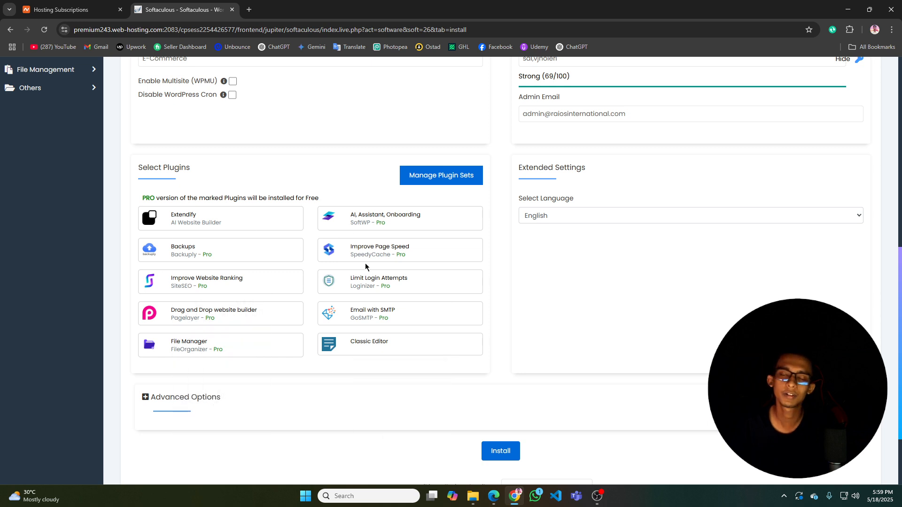
mouse_move(362, 260)
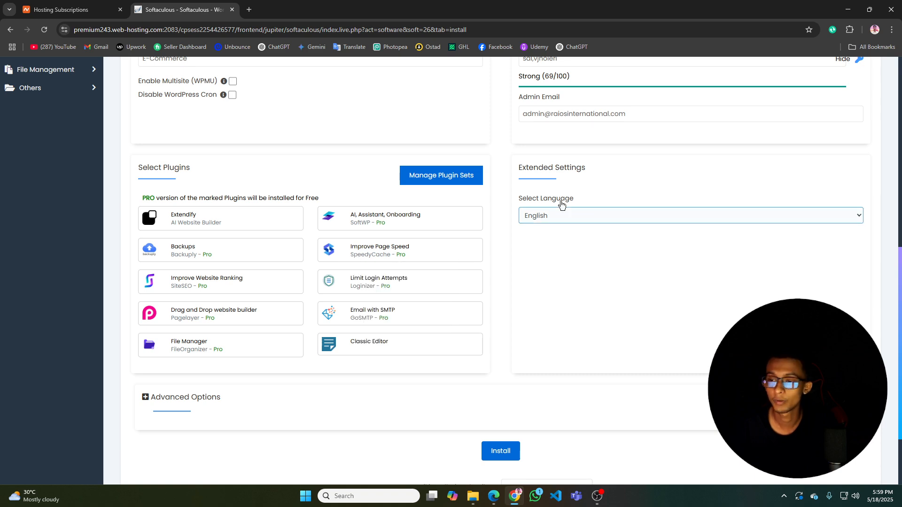
scroll(561, 204, "up", 6)
scroll(560, 204, "down", 9)
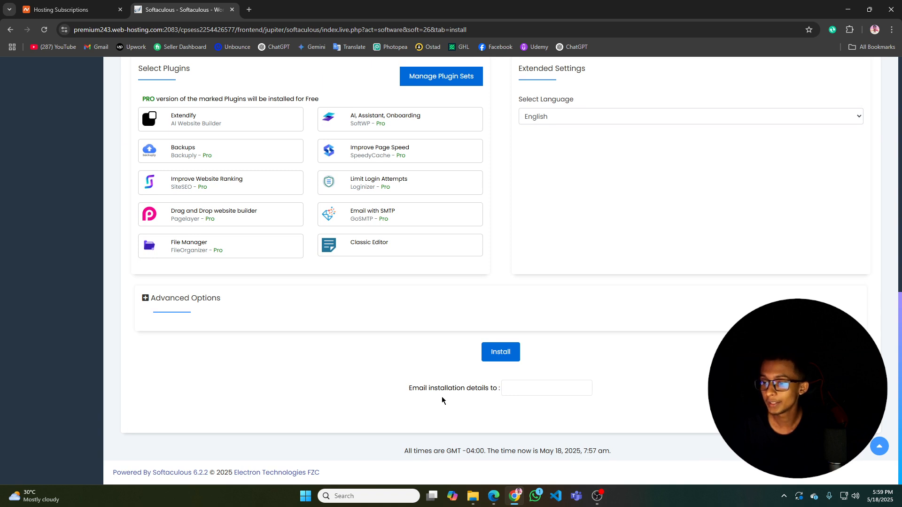
left_click(549, 389)
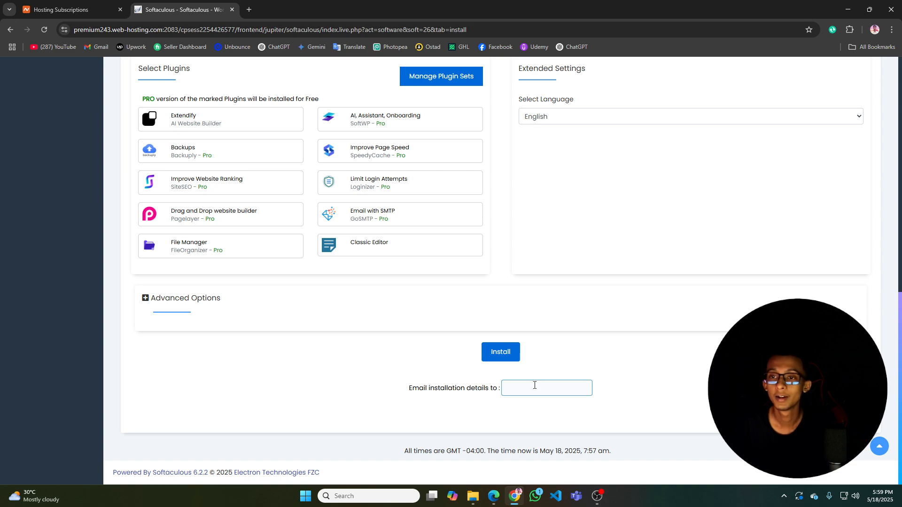
scroll(471, 361, "up", 11)
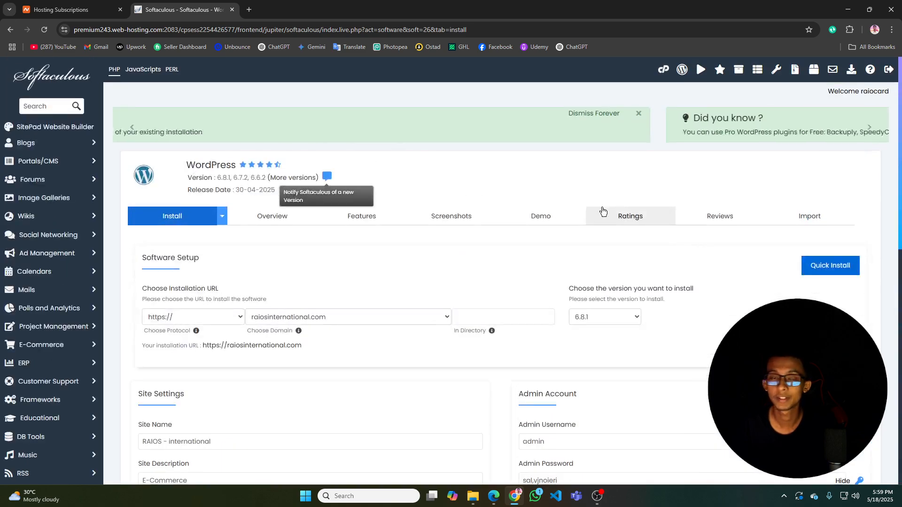
scroll(602, 211, "down", 11)
left_click(602, 211)
left_click(553, 382)
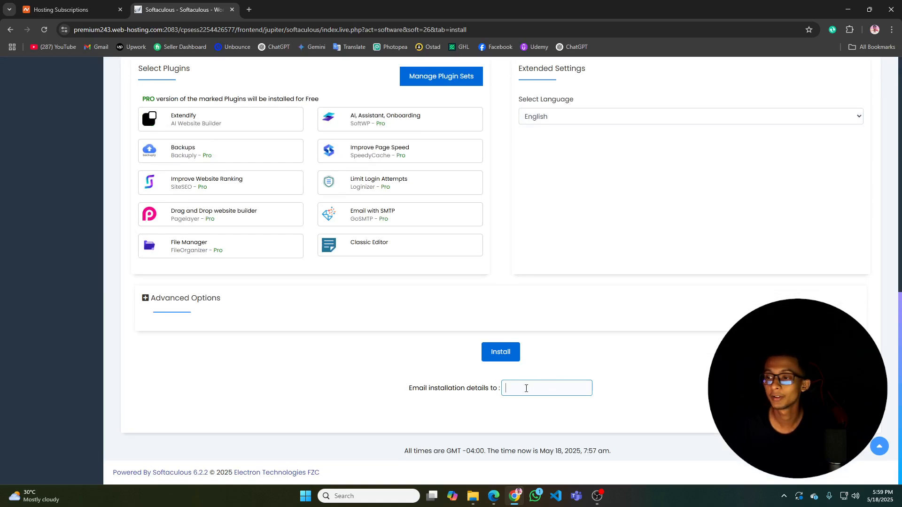
scroll(588, 354, "up", 5)
scroll(560, 285, "down", 4)
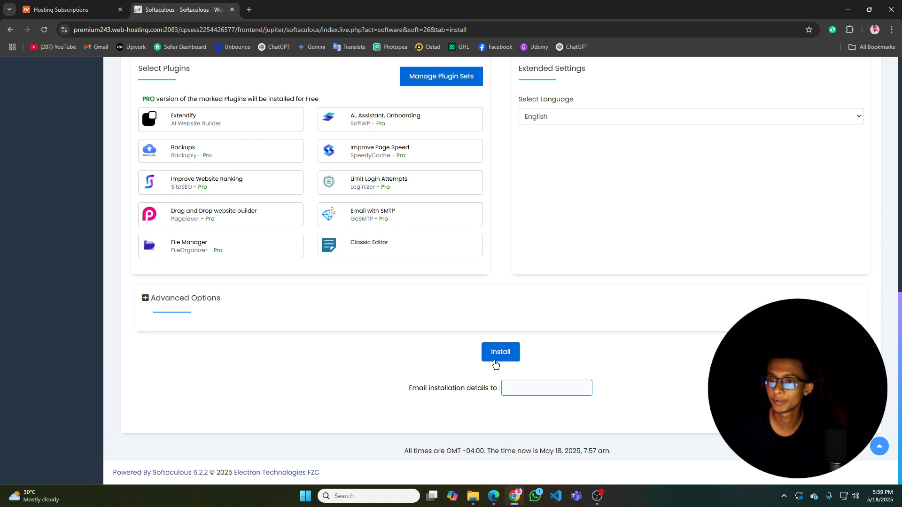
scroll(554, 278, "up", 2)
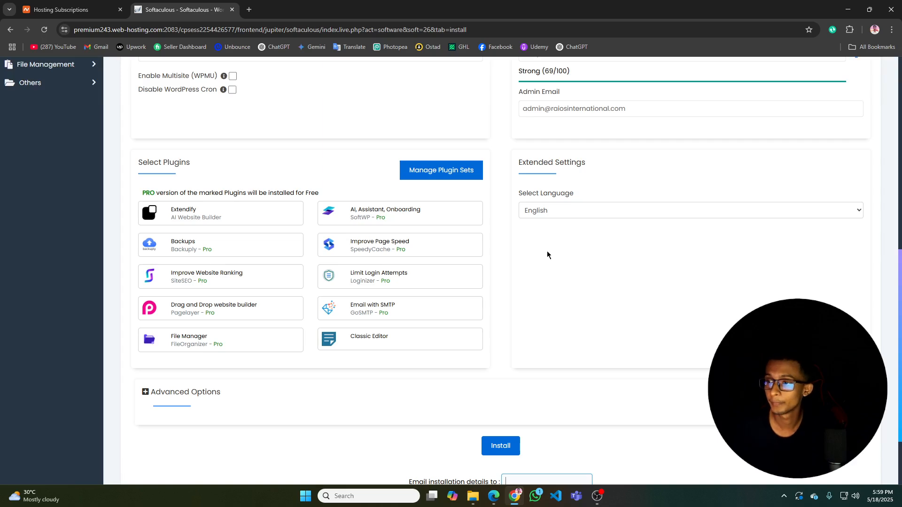
scroll(547, 251, "up", 4)
left_click(551, 247)
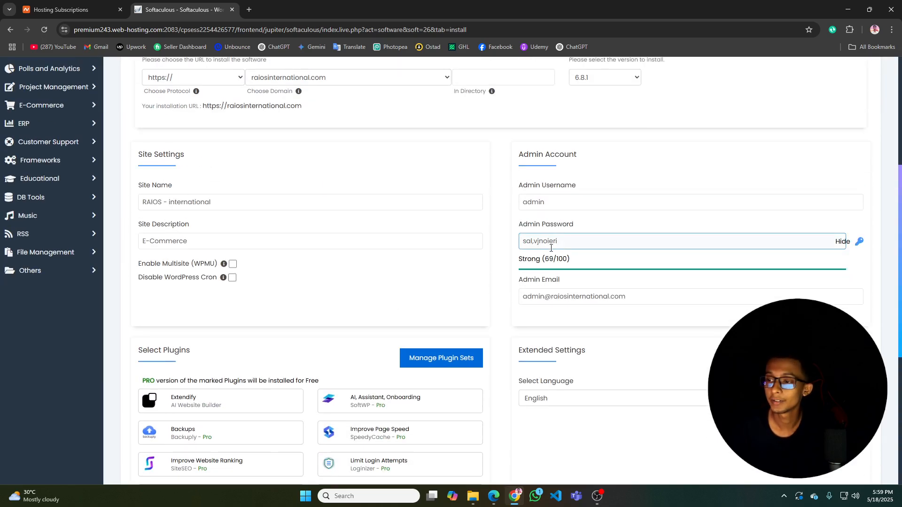
scroll(517, 180, "up", 5)
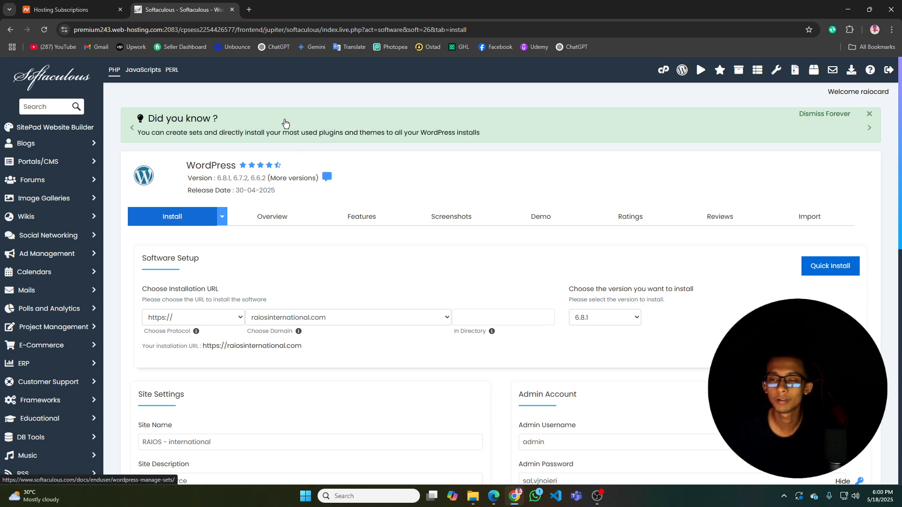
left_click(76, 10)
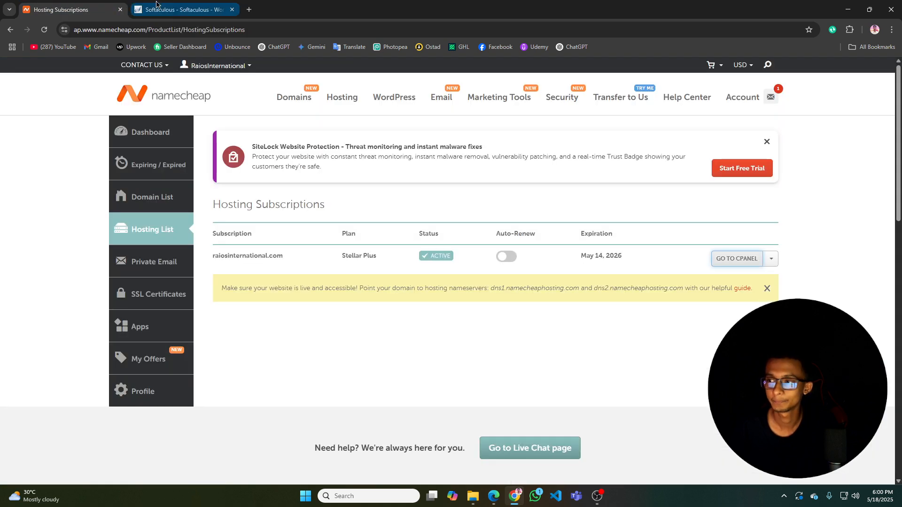
left_click(207, 7)
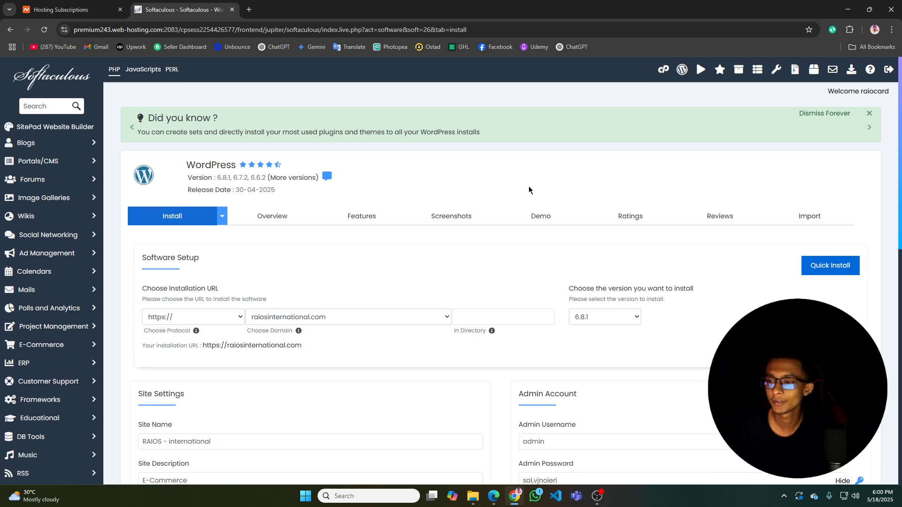
scroll(529, 190, "down", 5)
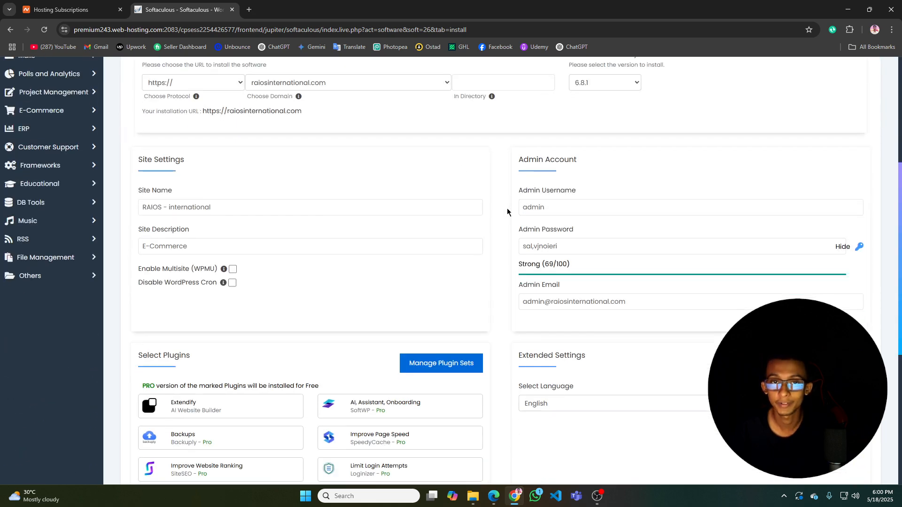
scroll(447, 197, "down", 6)
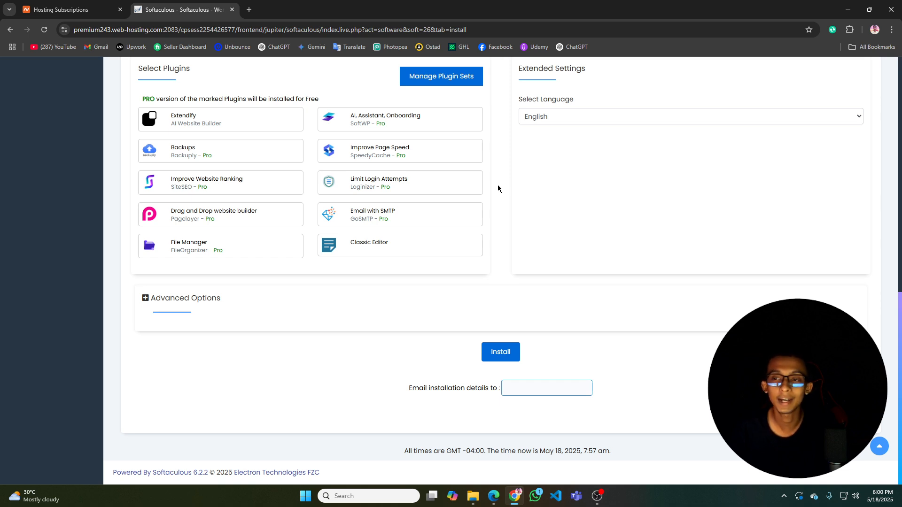
scroll(495, 185, "up", 12)
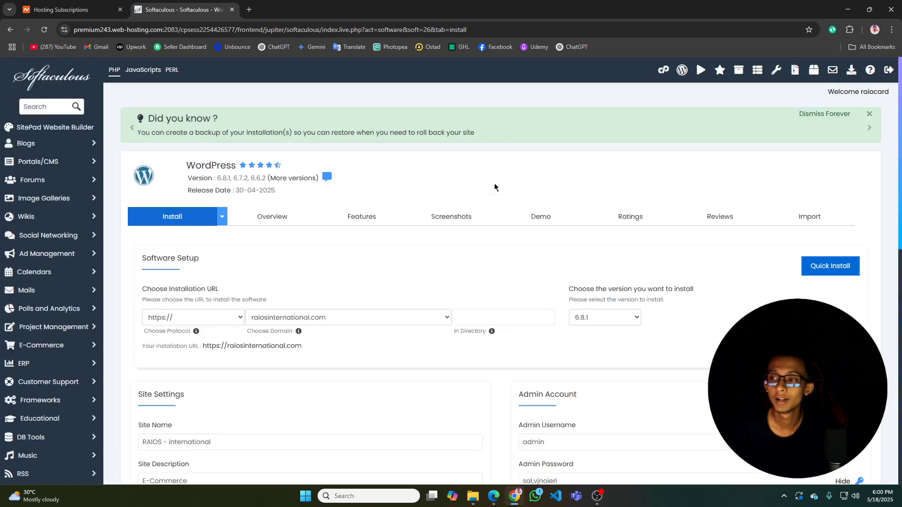